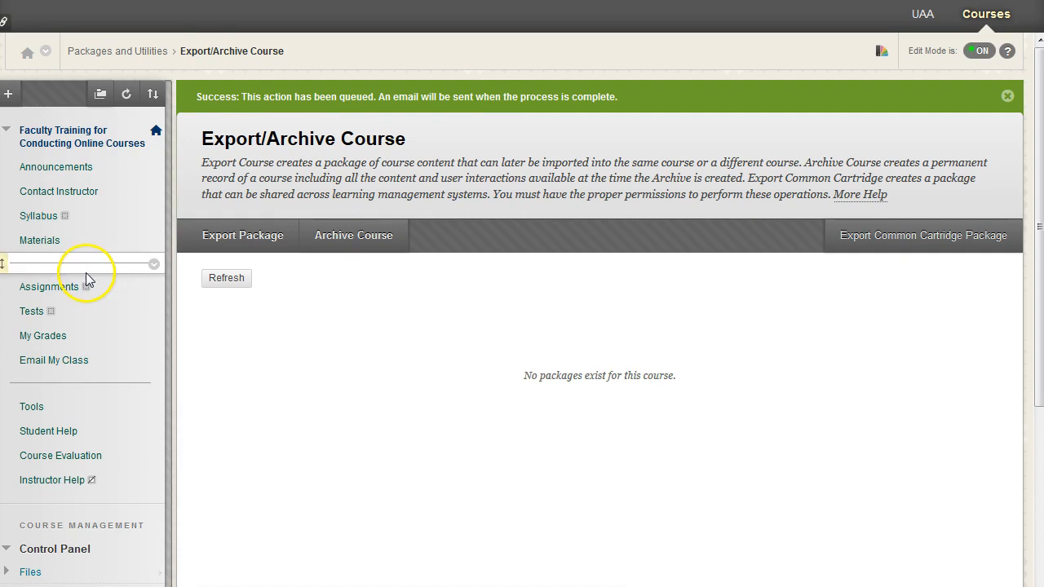
Open the Export/Archive Course page under Packages and Utilities and locate the existing archive file
scroll(84, 280, "down", 3)
left_click(6, 449)
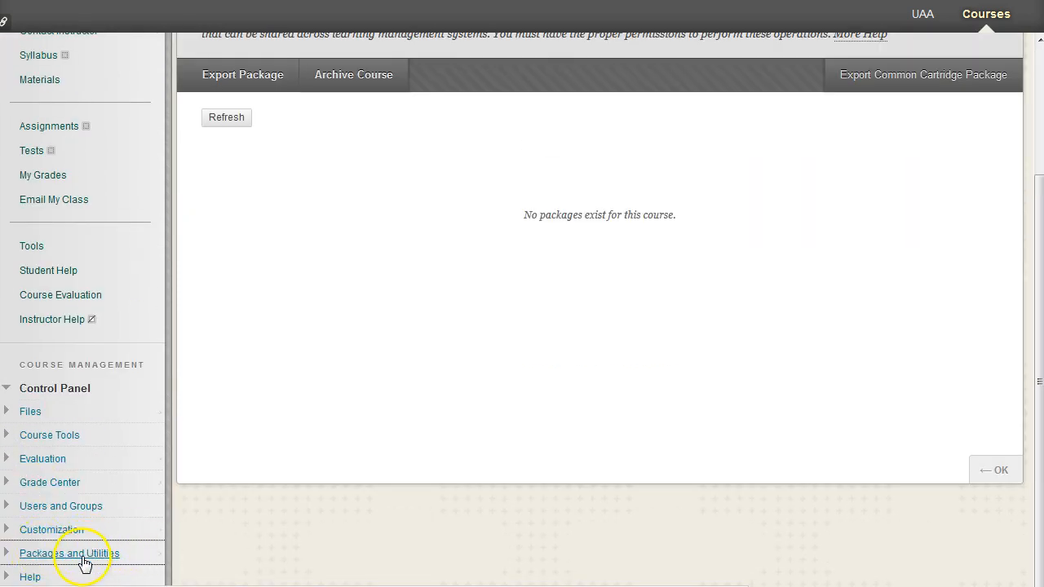
left_click(7, 555)
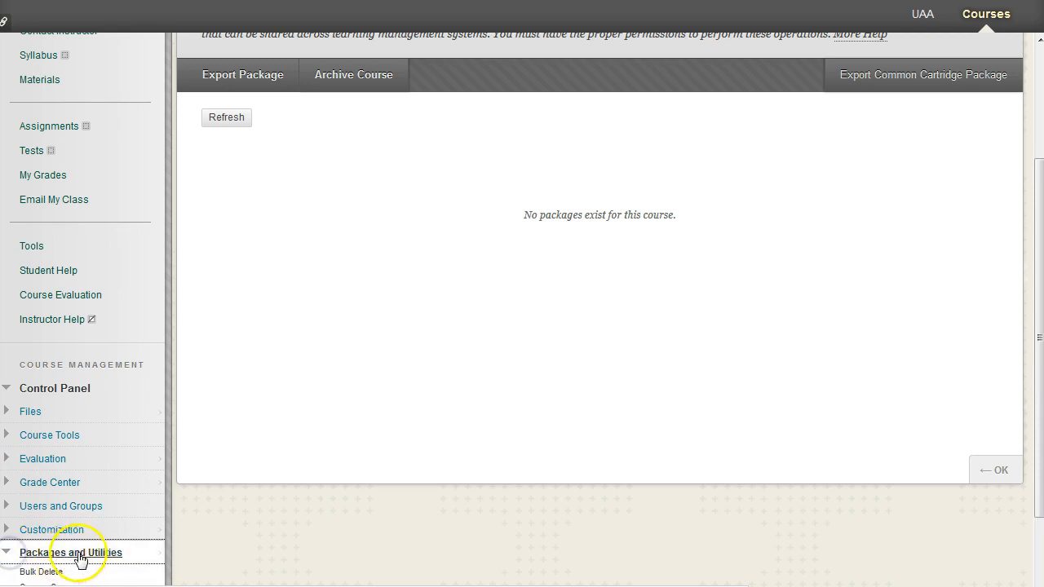
scroll(81, 561, "down", 1)
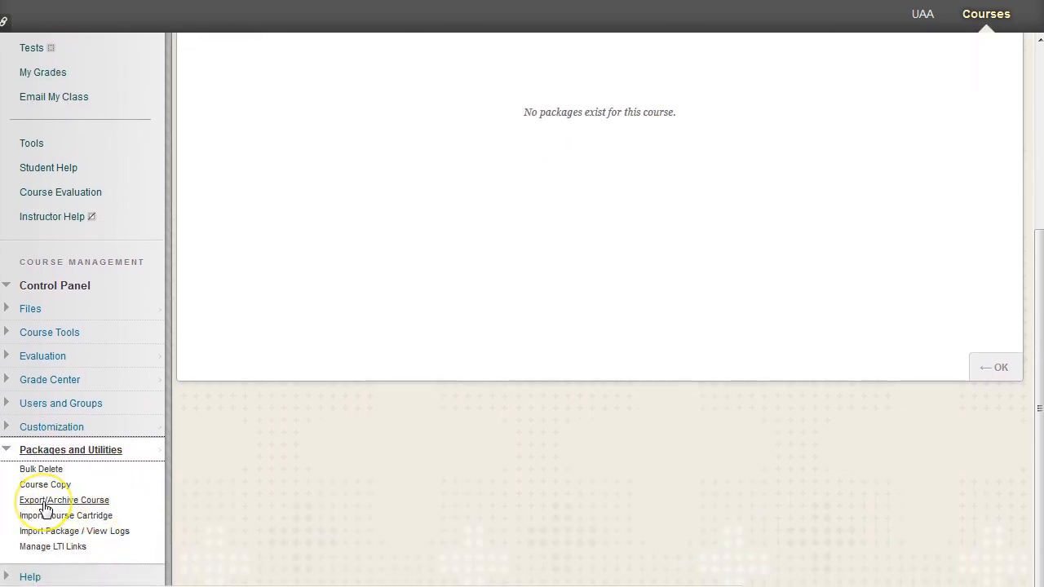
left_click(44, 505)
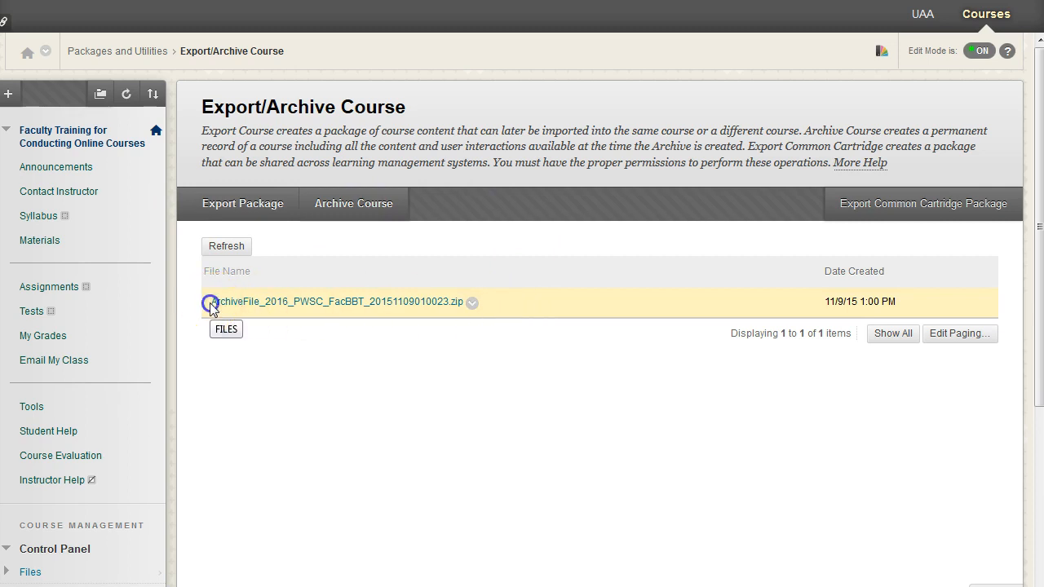
left_click_drag(210, 302, 496, 307)
left_click(475, 253)
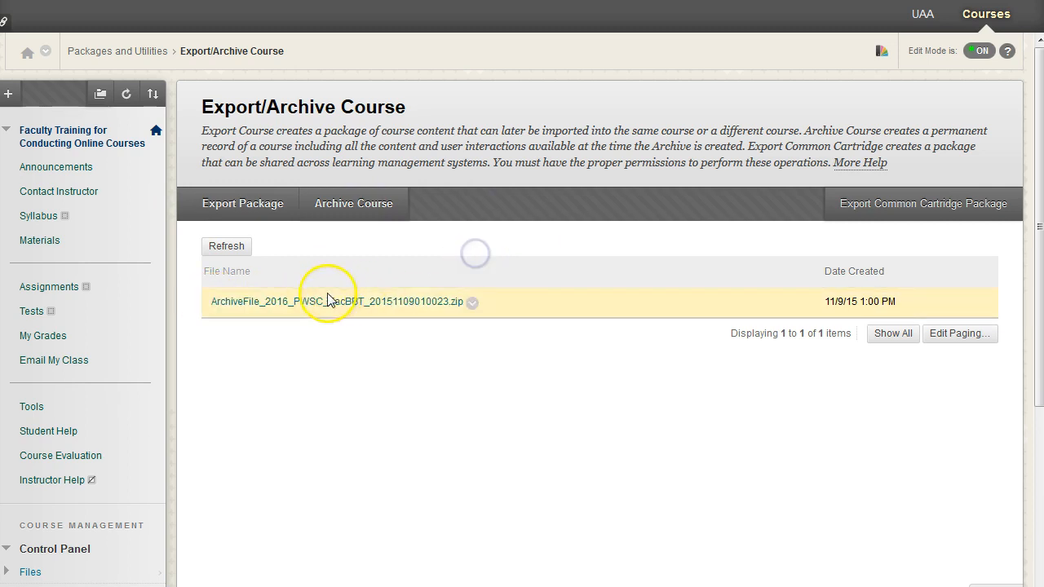
Start a new Archive Course request and include the Grade Center history
left_click(339, 214)
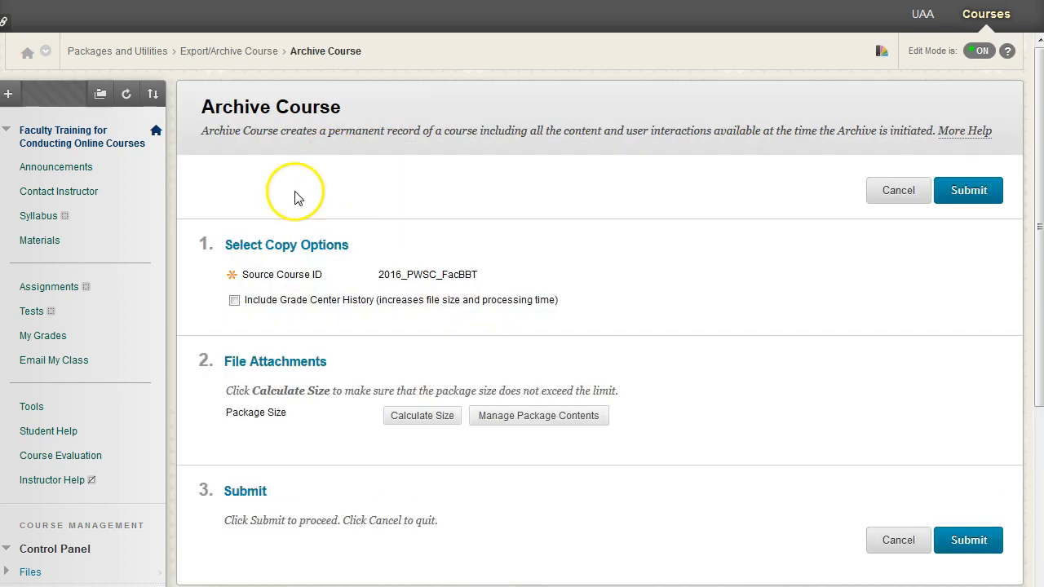
left_click(235, 302)
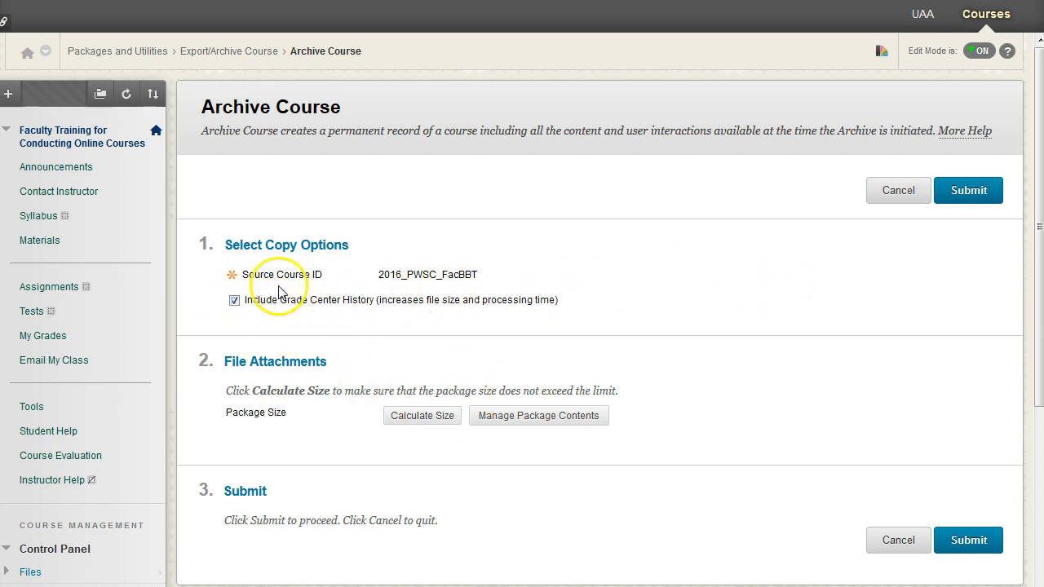
left_click_drag(243, 299, 559, 299)
left_click(559, 300)
Calculate the archive's package size and compare it with the allowed limit
scroll(443, 274, "down", 2)
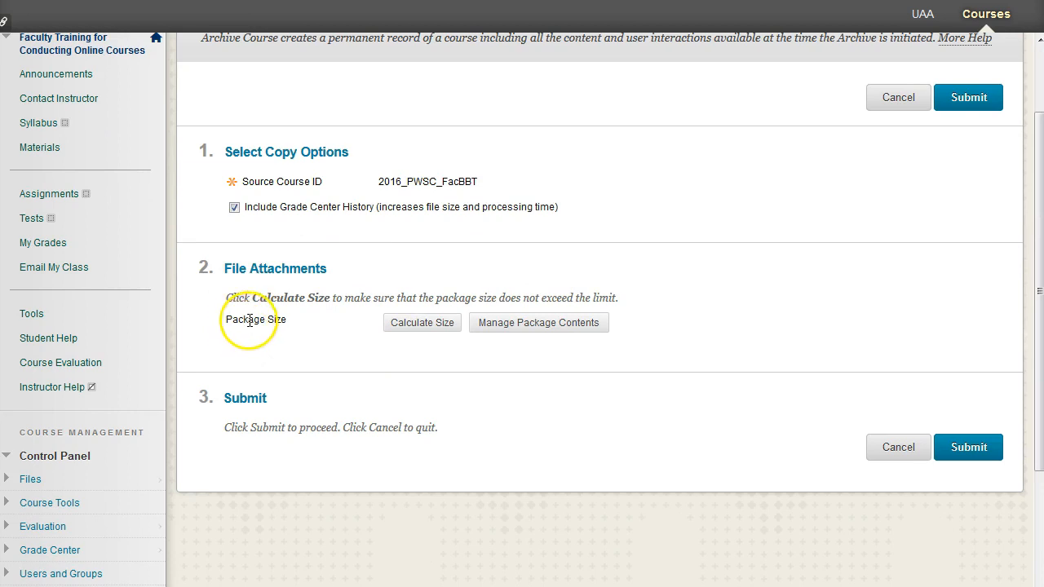
left_click(419, 325)
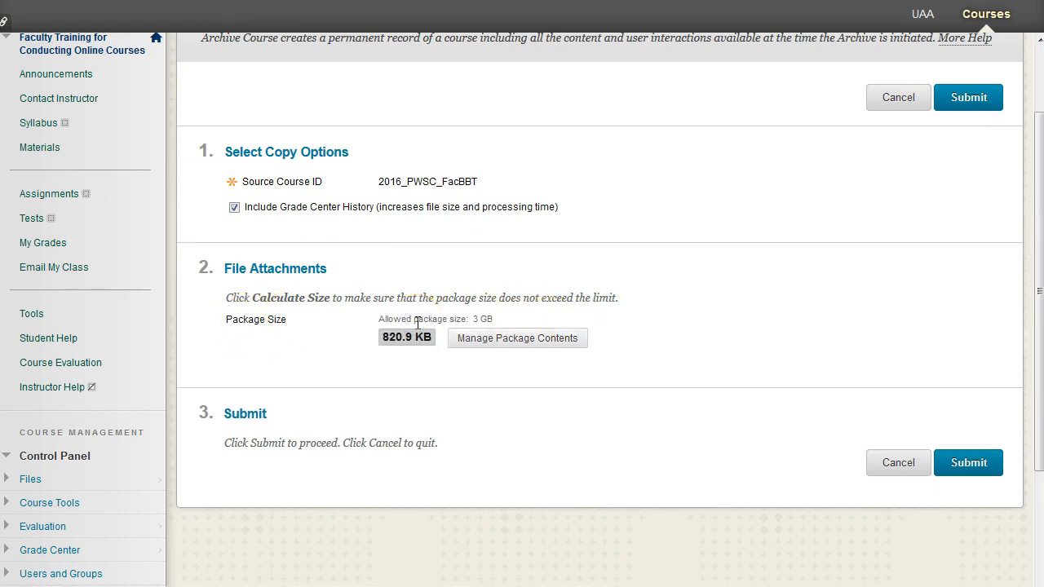
left_click_drag(382, 337, 426, 337)
left_click(432, 353)
left_click_drag(384, 337, 419, 337)
left_click(425, 337)
Open the management of the package contents and examine the included files and their sizes
left_click(529, 341)
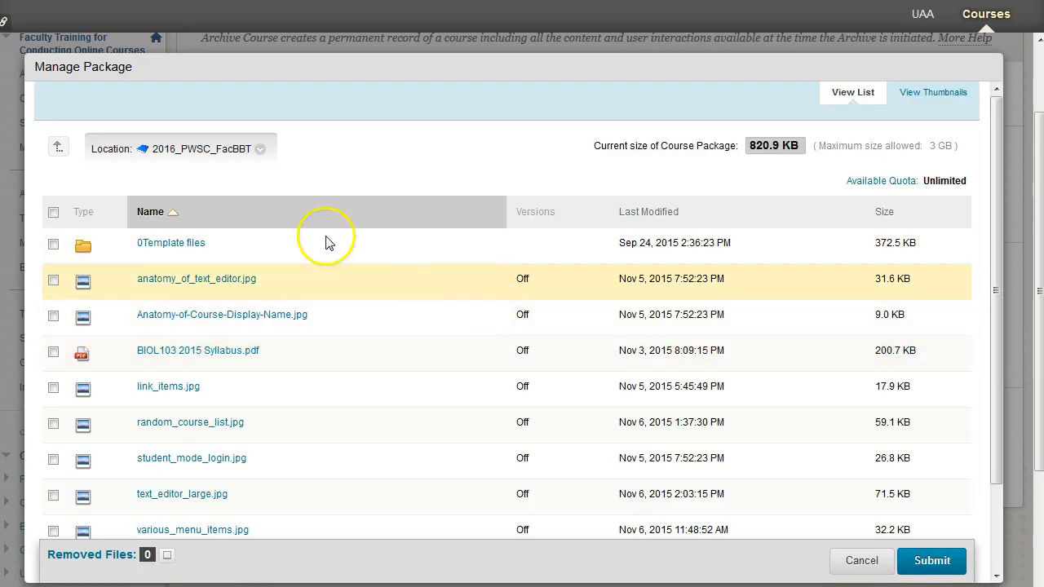
scroll(449, 375, "down", 3)
scroll(449, 383, "up", 3)
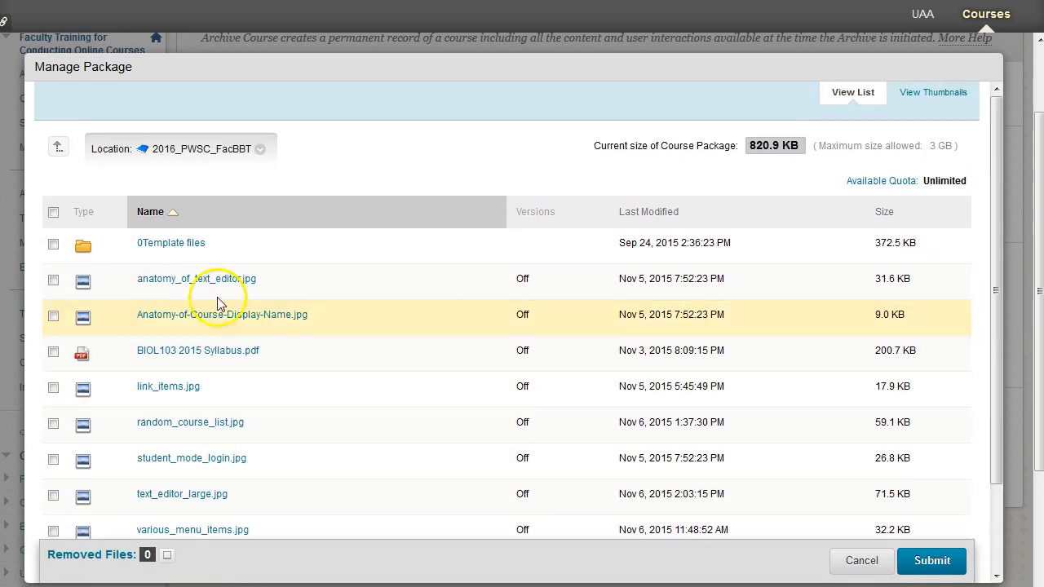
left_click(419, 272)
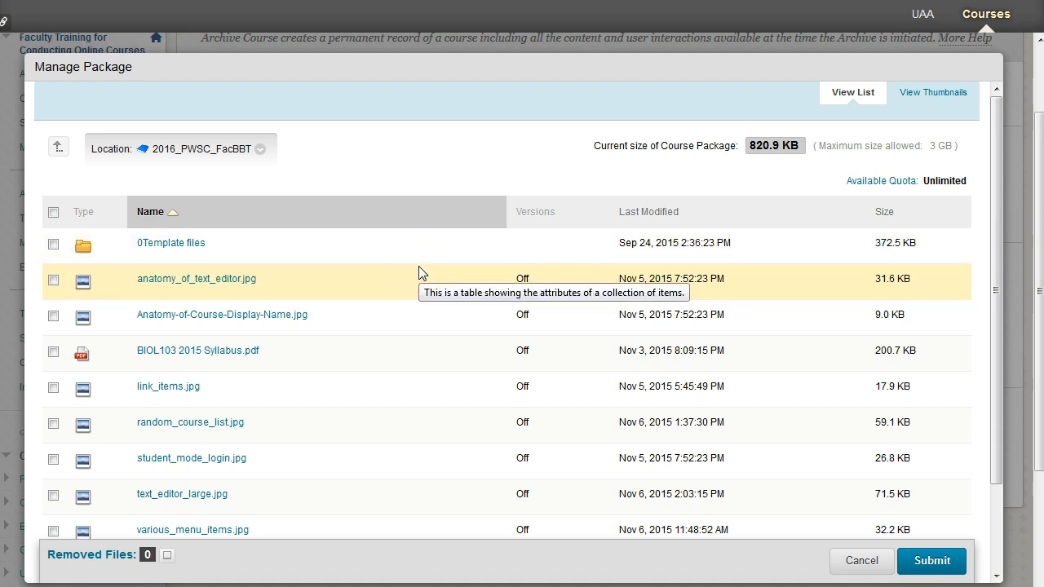
scroll(443, 342, "down", 3)
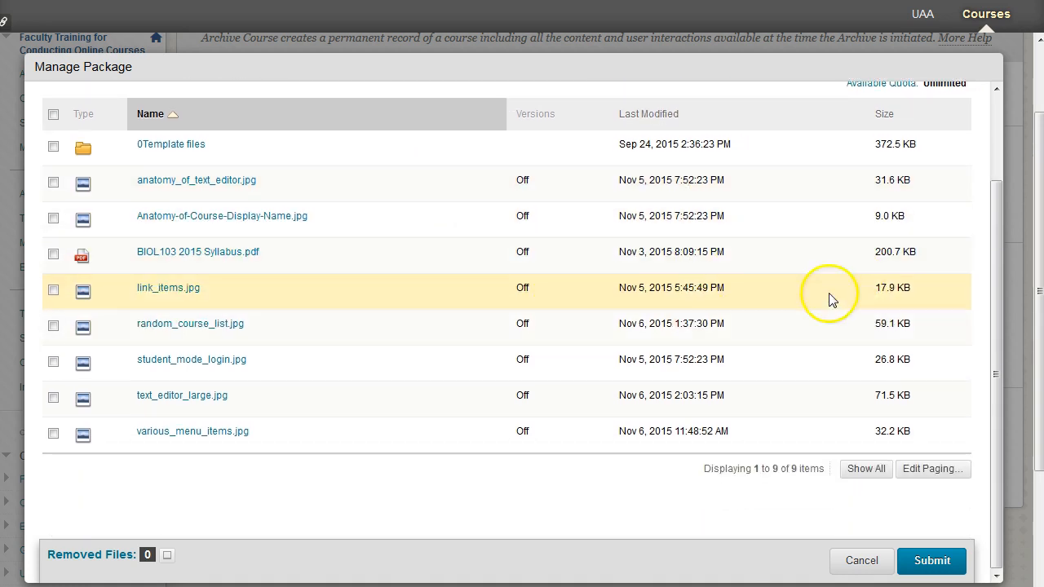
left_click(53, 146)
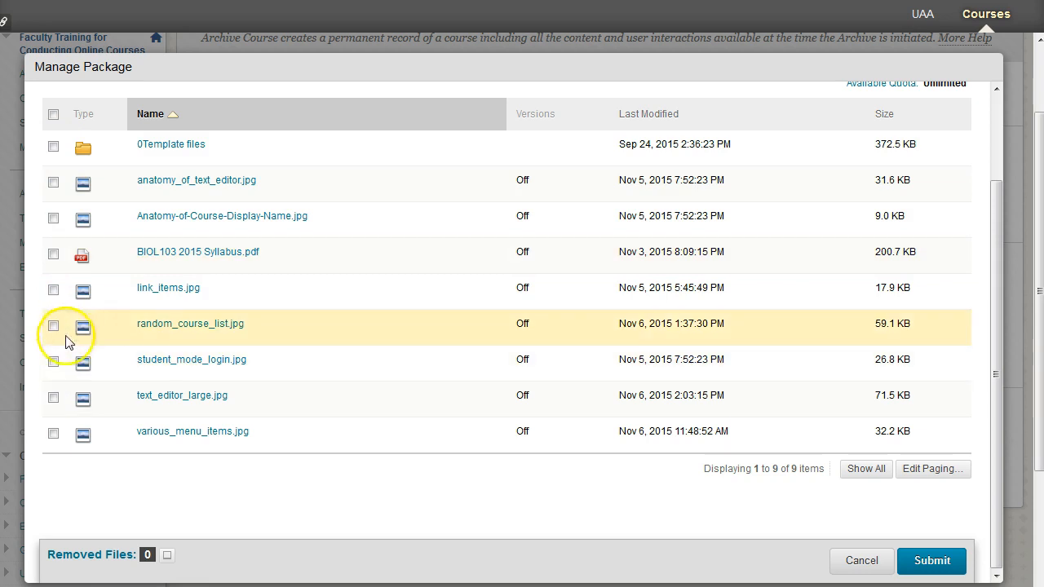
scroll(72, 326, "up", 3)
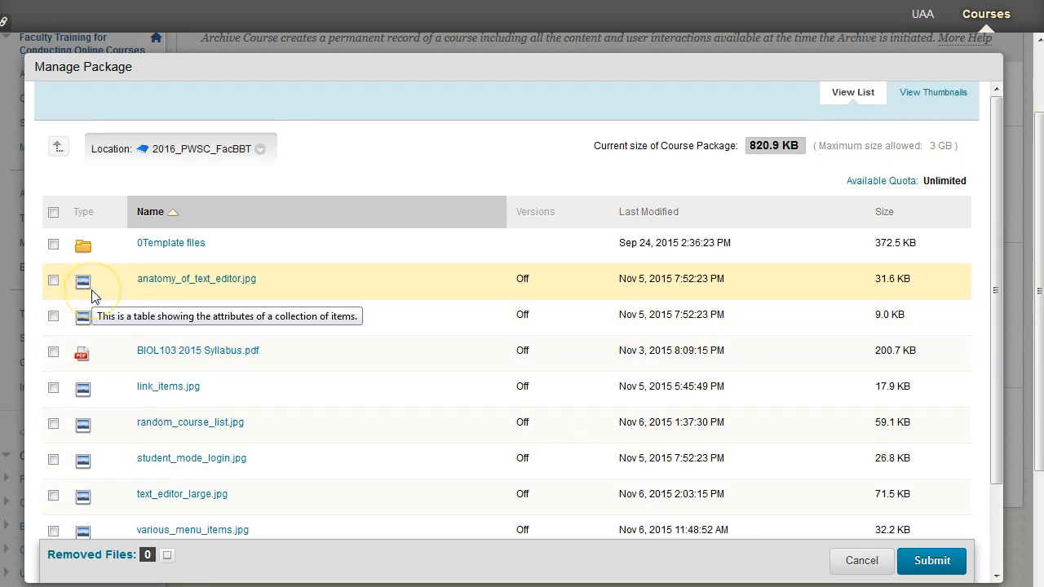
scroll(119, 300, "down", 3)
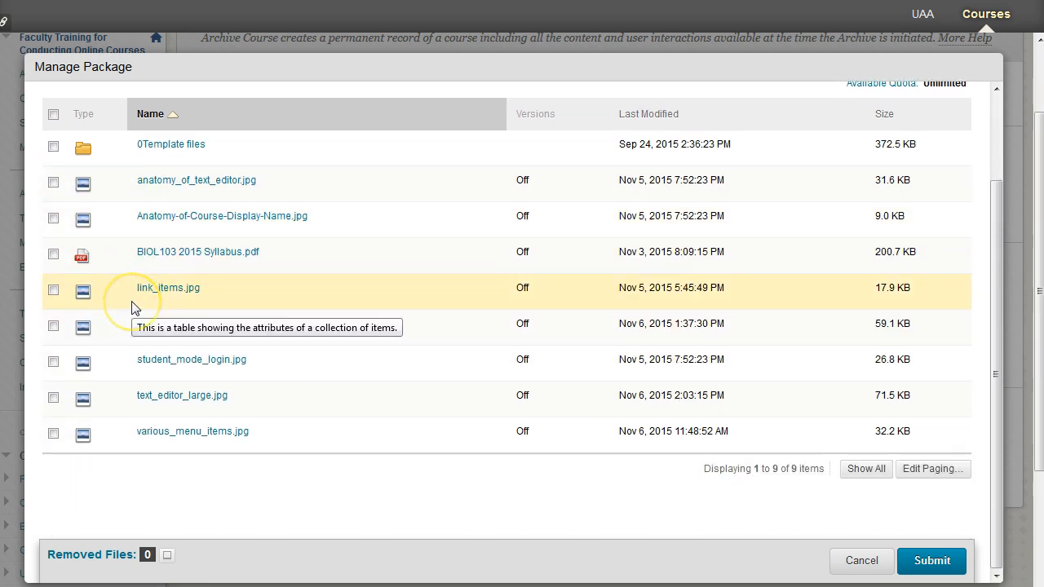
scroll(121, 200, "up", 3)
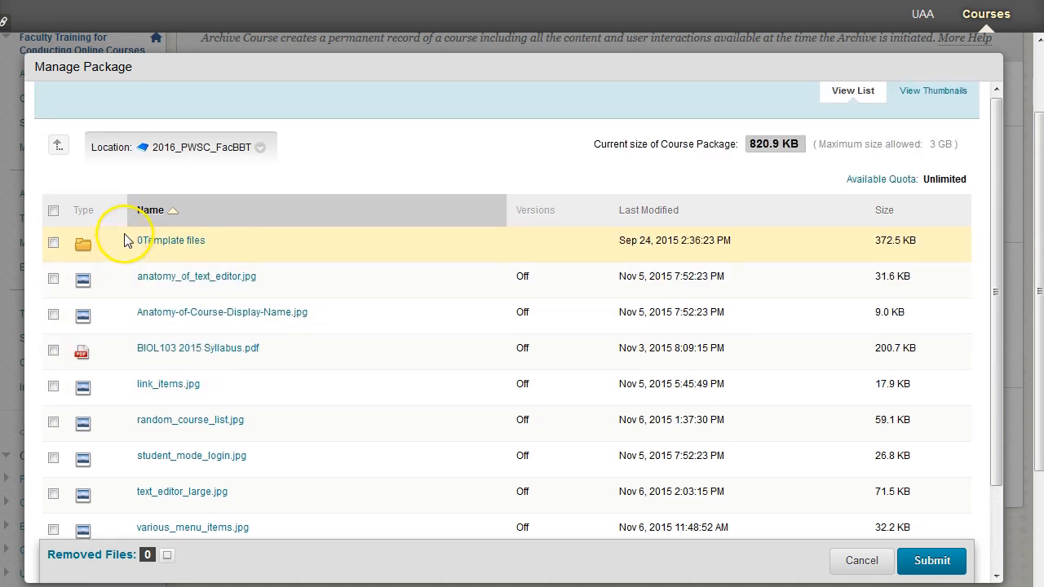
scroll(245, 245, "down", 3)
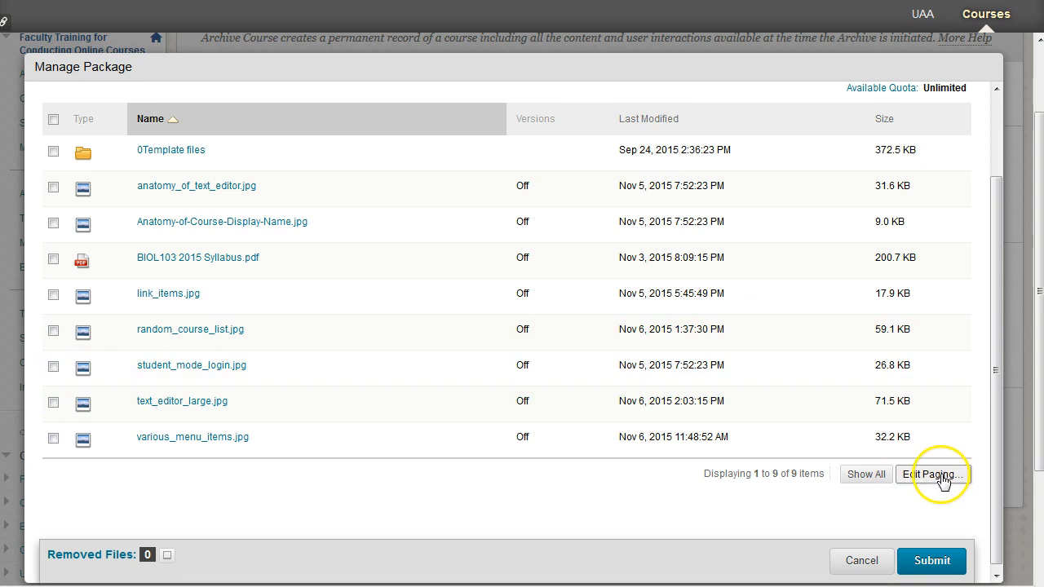
scroll(505, 334, "up", 3)
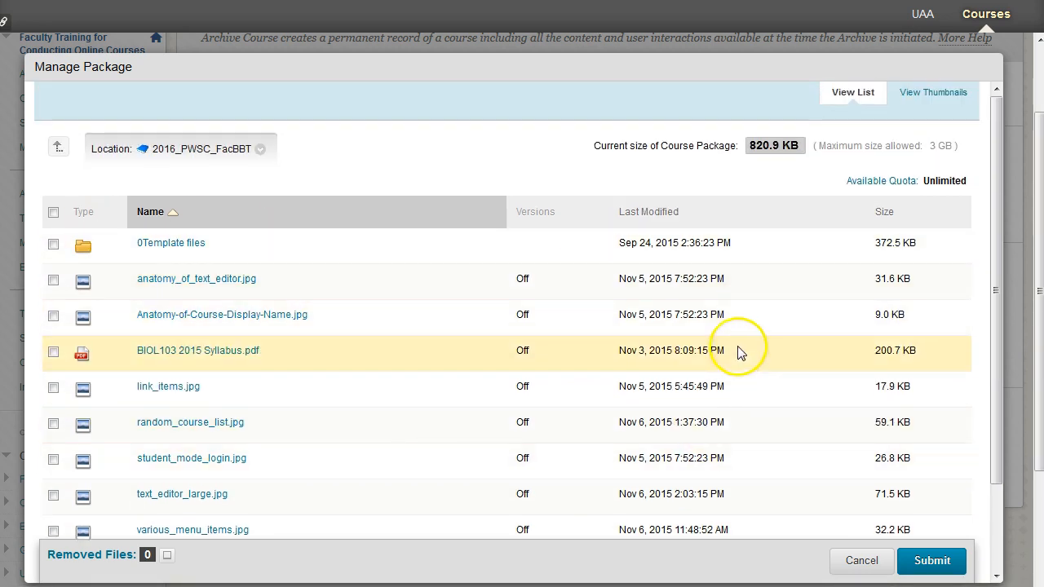
scroll(807, 318, "down", 2)
scroll(816, 326, "down", 1)
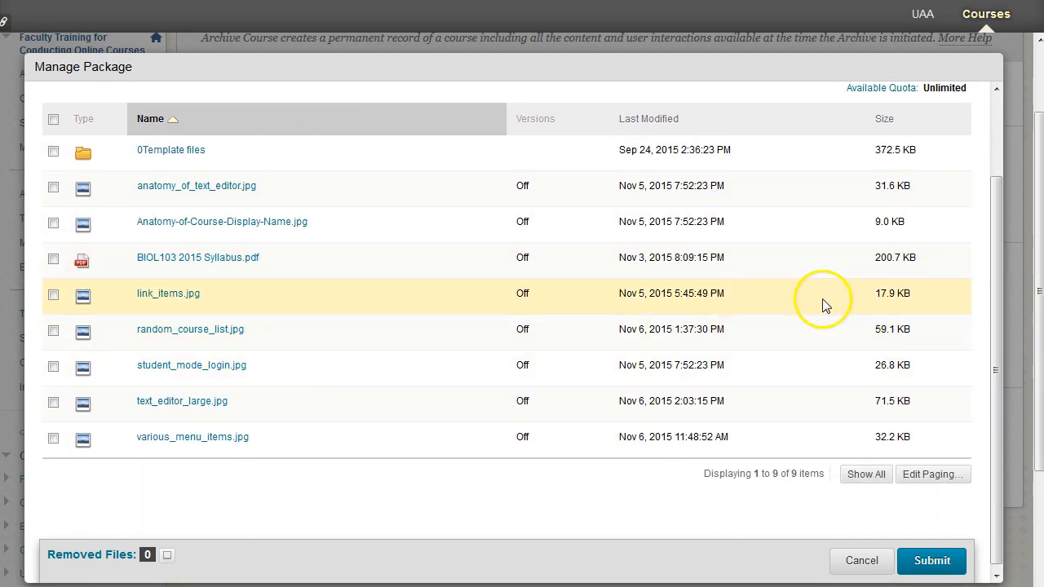
Show all package files in one list and sort them by size, leaving the package contents unchanged
left_click(951, 480)
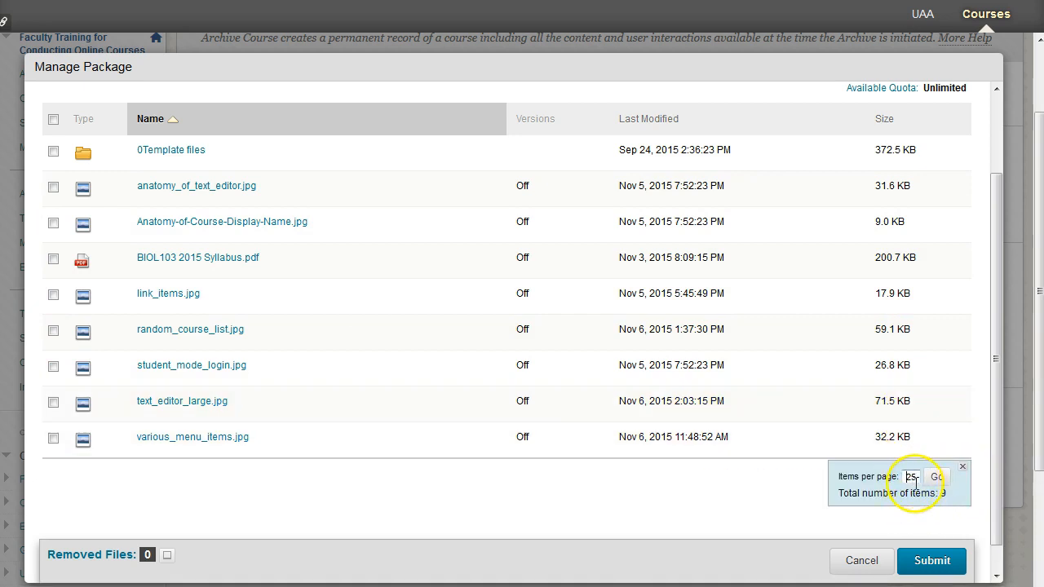
left_click(940, 477)
left_click(860, 478)
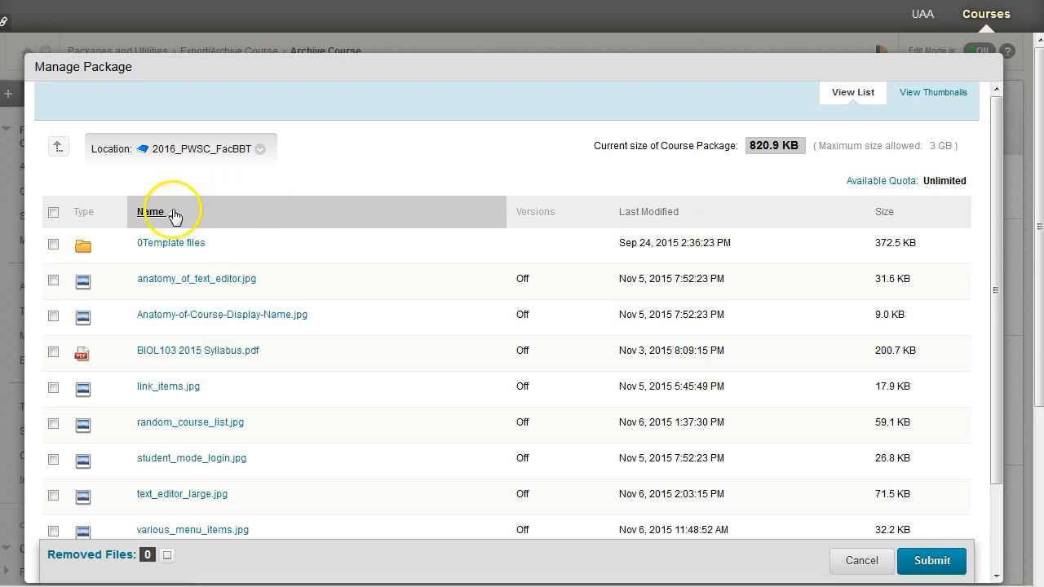
left_click(877, 212)
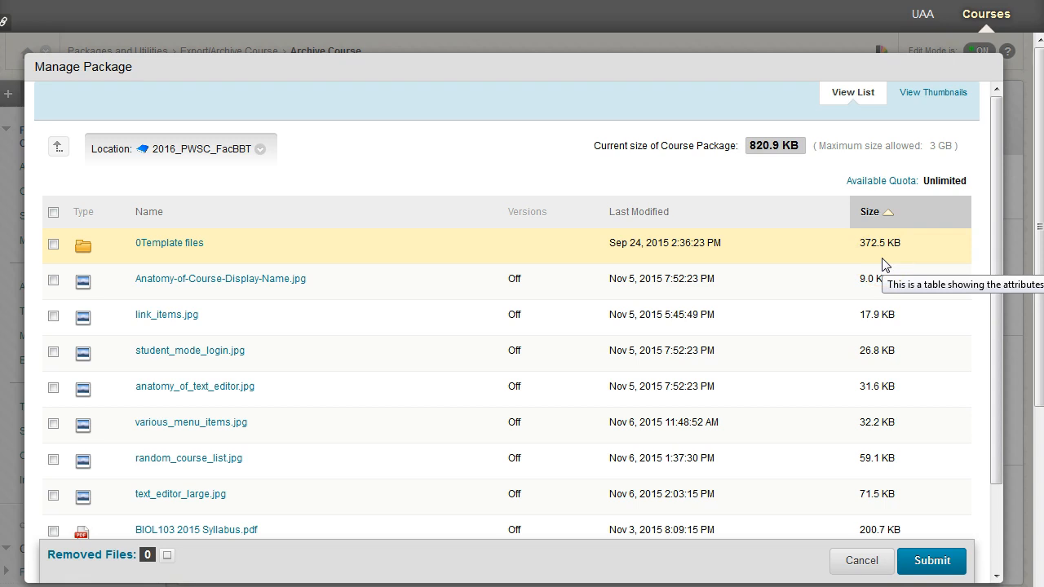
left_click(859, 558)
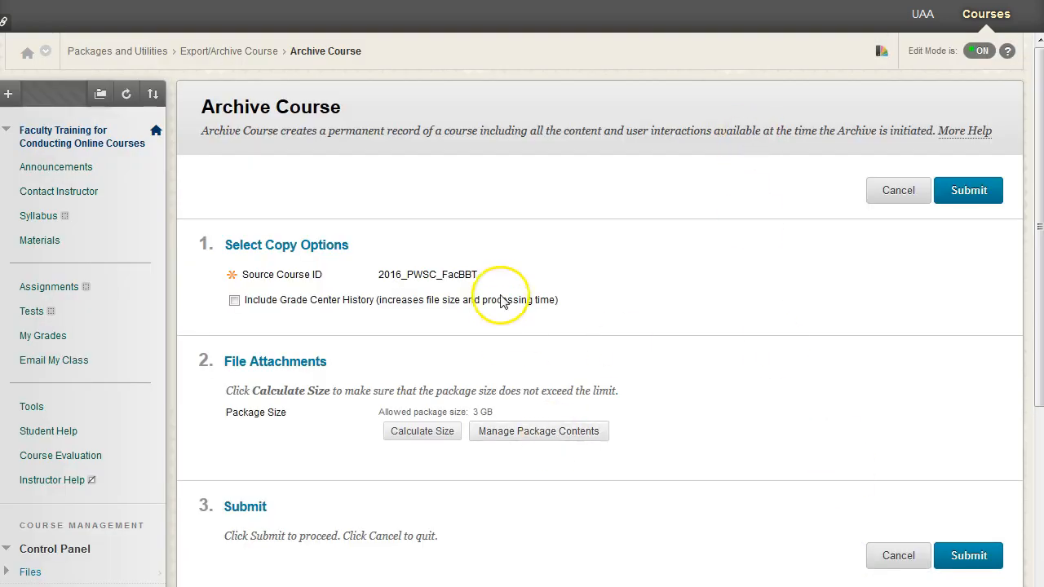
Recalculate the package size on the Archive Course form and cancel the archive request
scroll(473, 326, "down", 2)
left_click(451, 338)
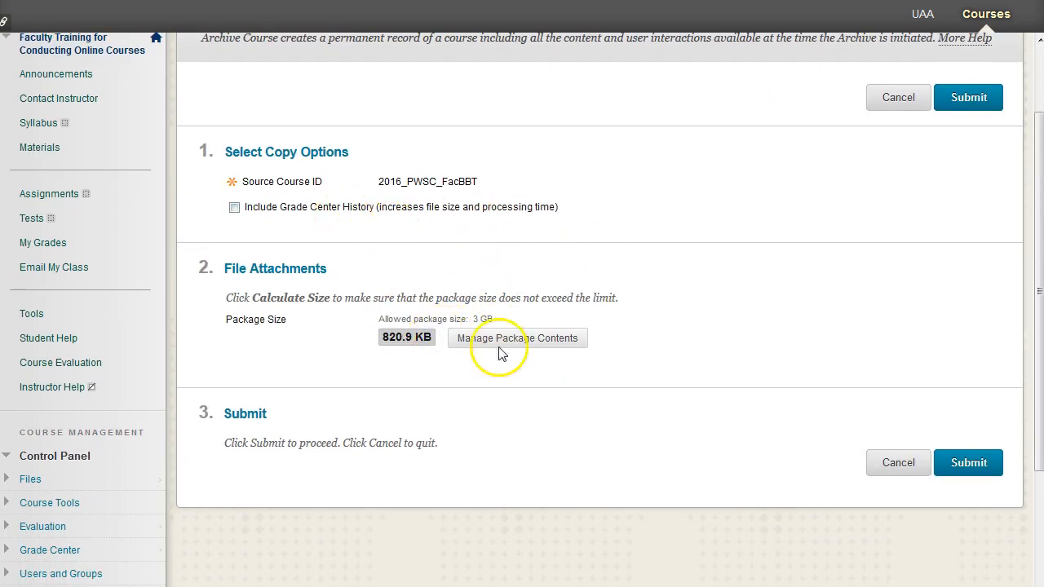
scroll(652, 318, "up", 2)
scroll(767, 217, "down", 1)
scroll(897, 326, "down", 2)
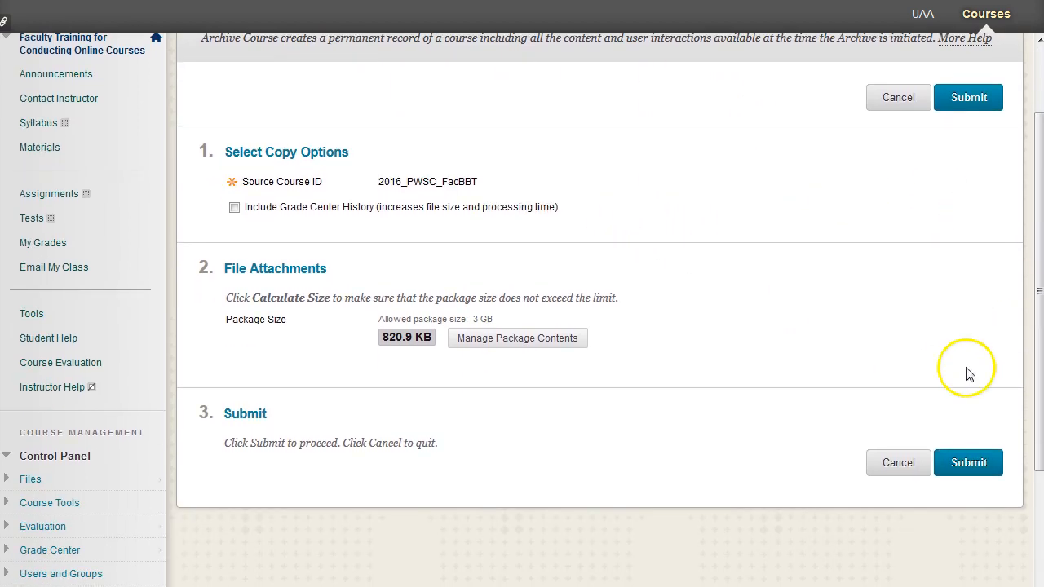
scroll(896, 432, "up", 2)
scroll(873, 415, "down", 4)
left_click(891, 371)
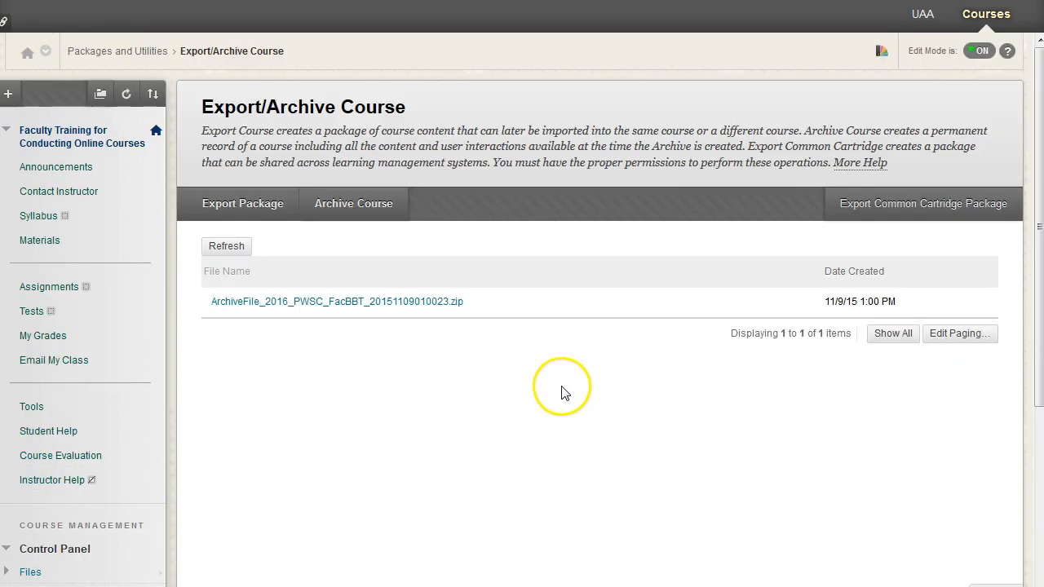
Open ArchiveFile_2016_PWSC_FacBBT_20151109010023.zip to bring up its download options and cancel the download
left_click_drag(200, 107, 410, 111)
left_click(410, 110)
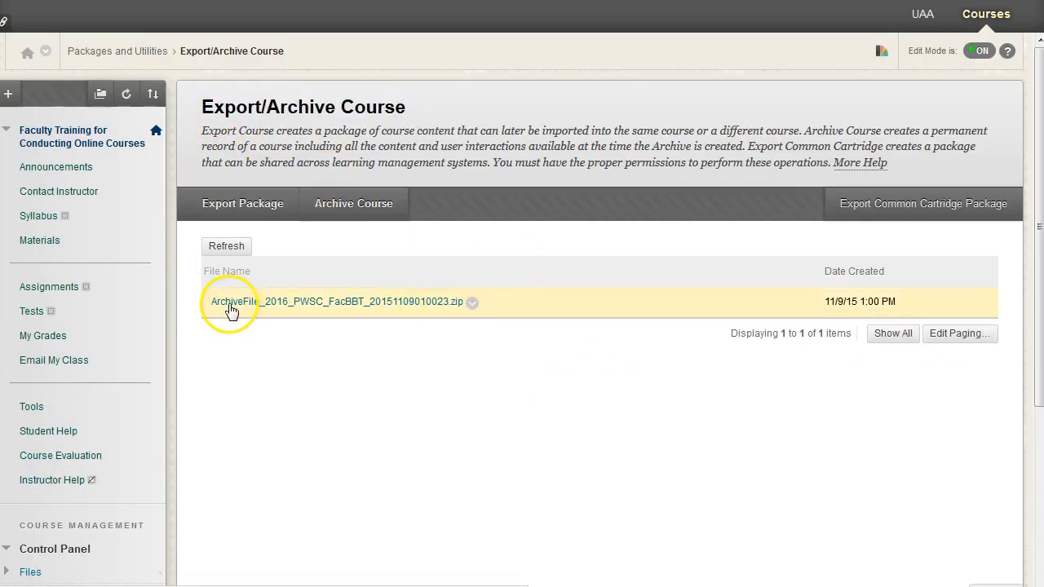
left_click(471, 305)
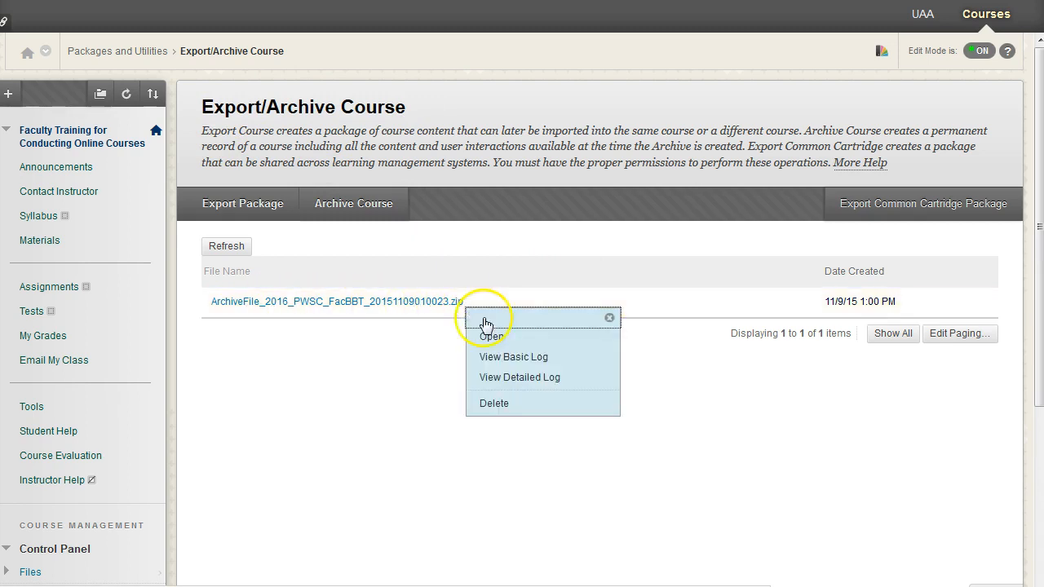
left_click(489, 335)
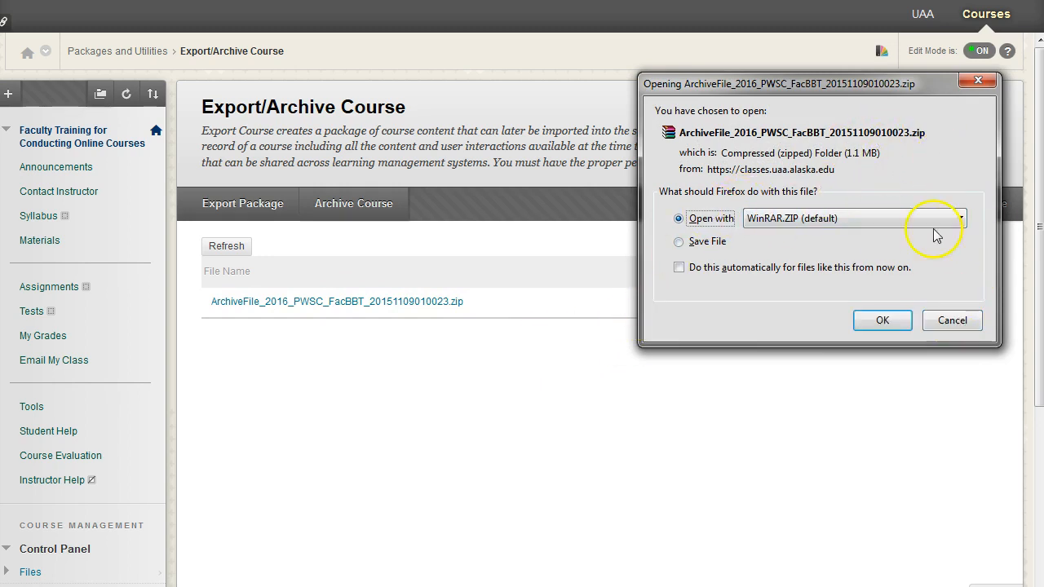
left_click(949, 320)
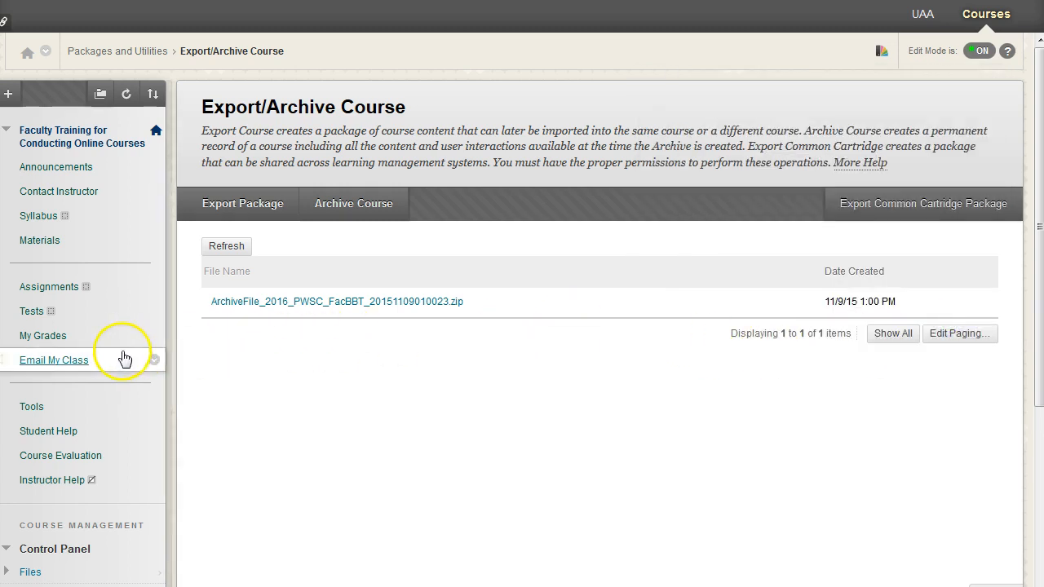
scroll(86, 373, "down", 5)
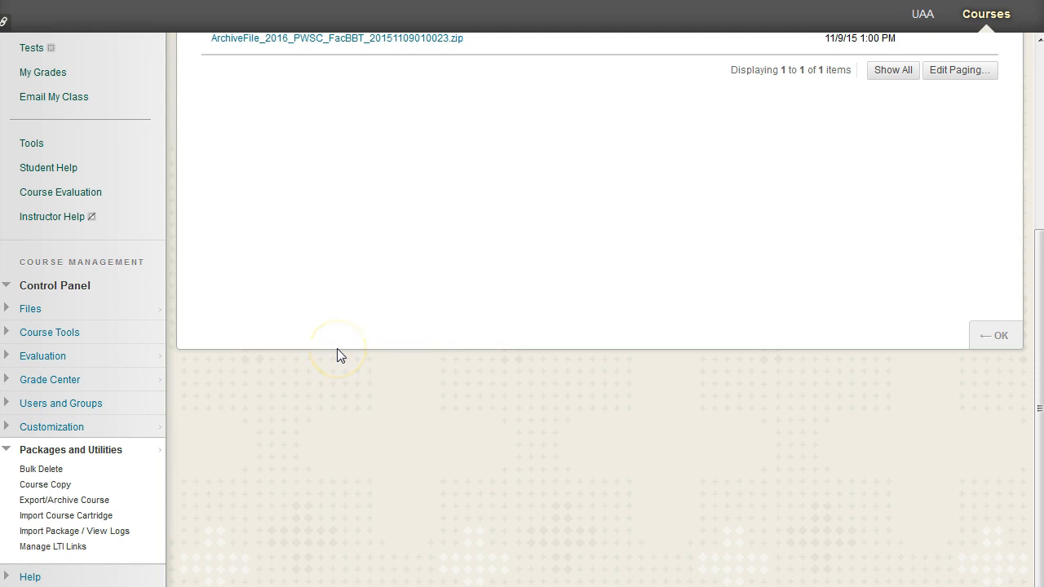
scroll(346, 344, "up", 5)
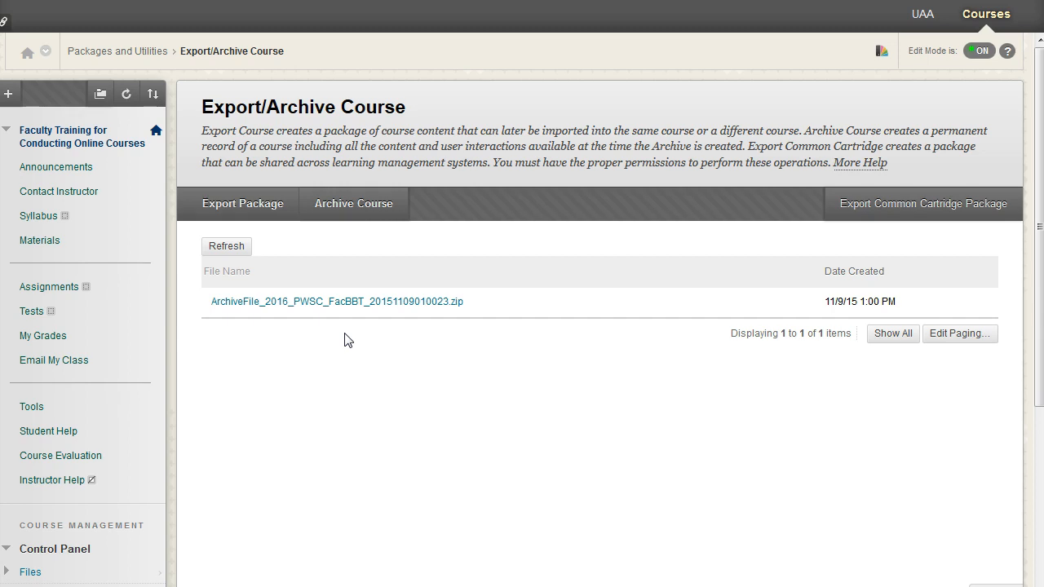
left_click(341, 336)
Switch to the Faculty Blackboard Training document in Word and examine the "Resources Available to You" section with its list of topics
left_click_drag(652, 0, 674, 8)
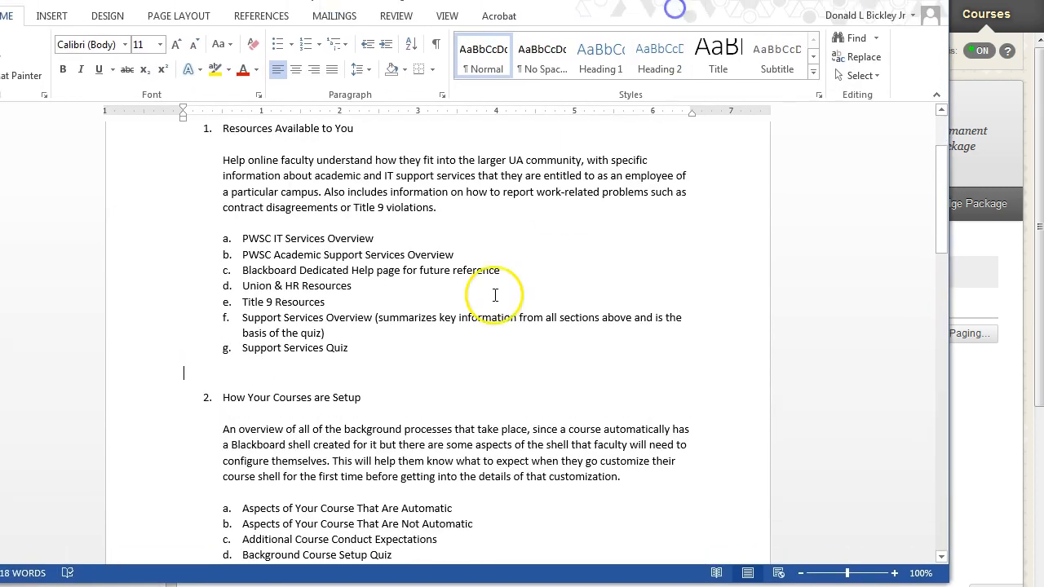
scroll(495, 295, "up", 2)
left_click_drag(214, 204, 372, 205)
left_click(356, 249)
scroll(356, 248, "down", 1)
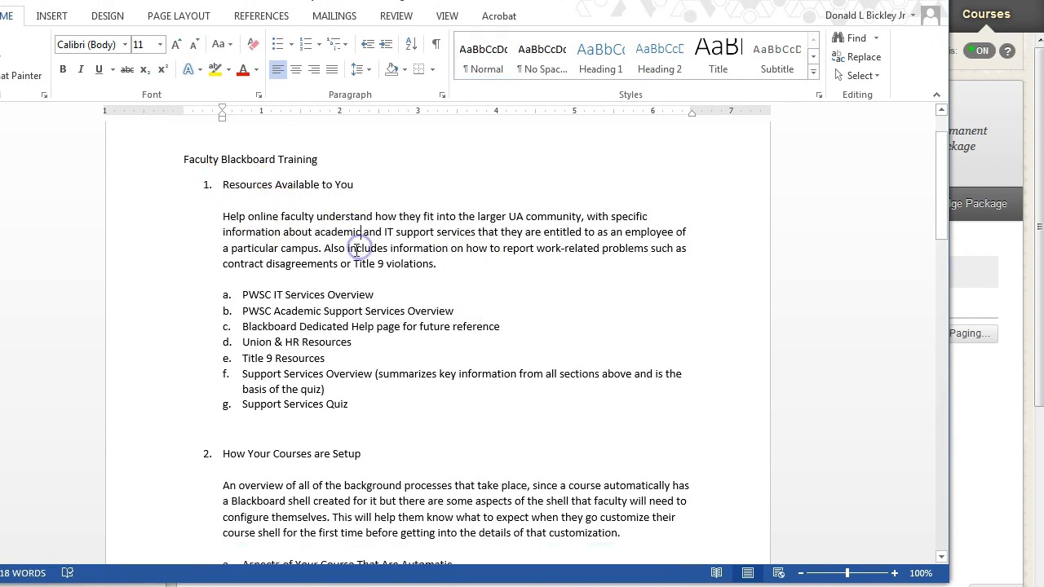
left_click_drag(242, 277, 408, 378)
left_click(407, 390)
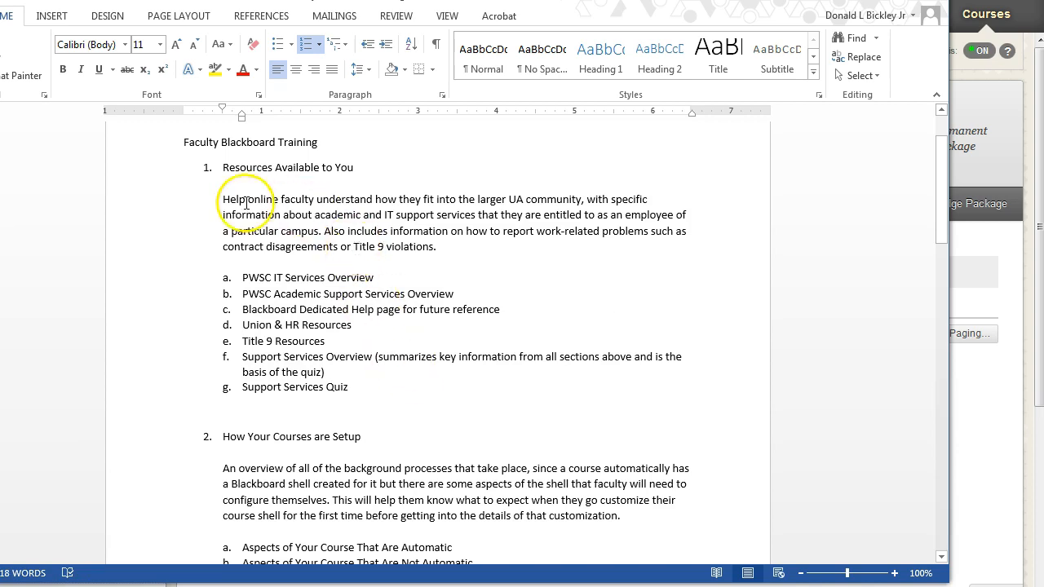
left_click(222, 167)
left_click_drag(222, 167, 355, 406)
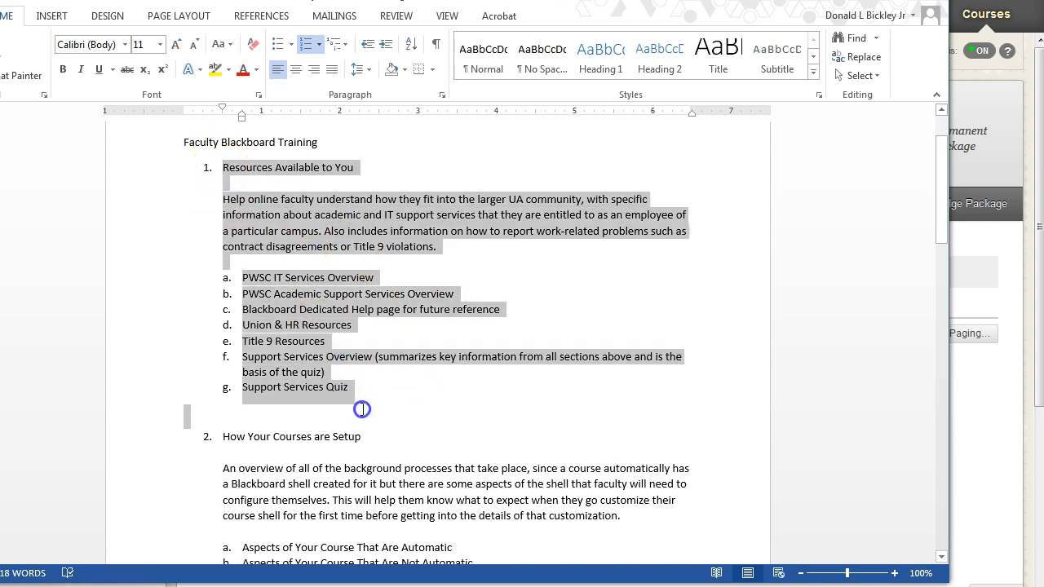
left_click(355, 398)
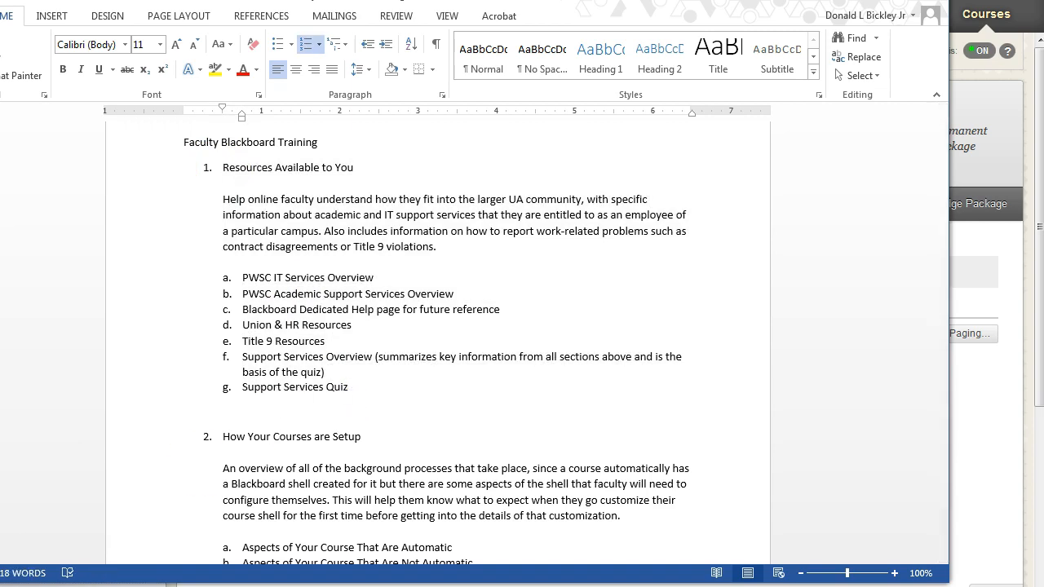